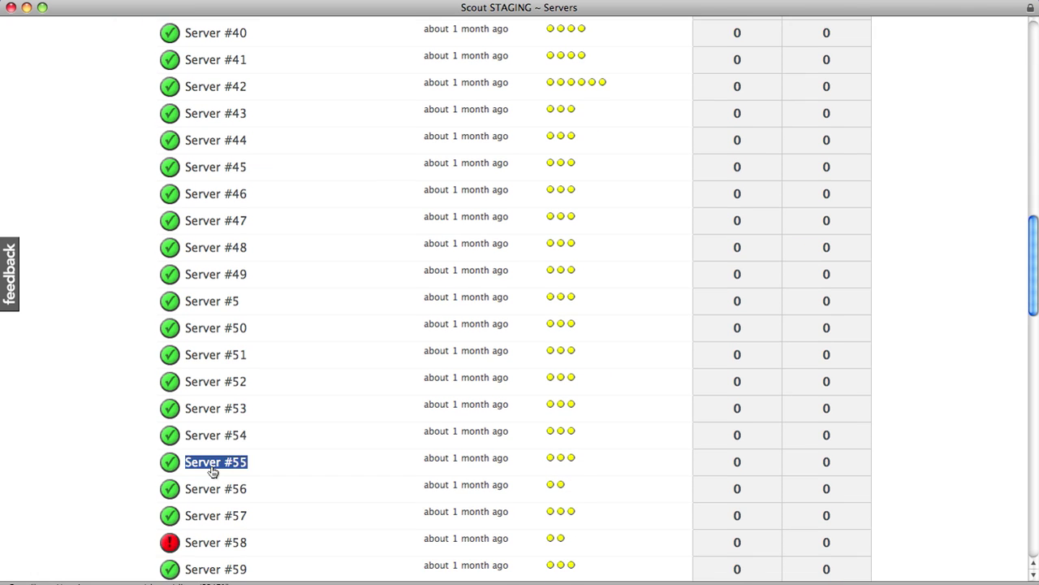
# - Open Server #1 from the server list and review the plugins installed on it
pyautogui.scroll(15, 209, 471)
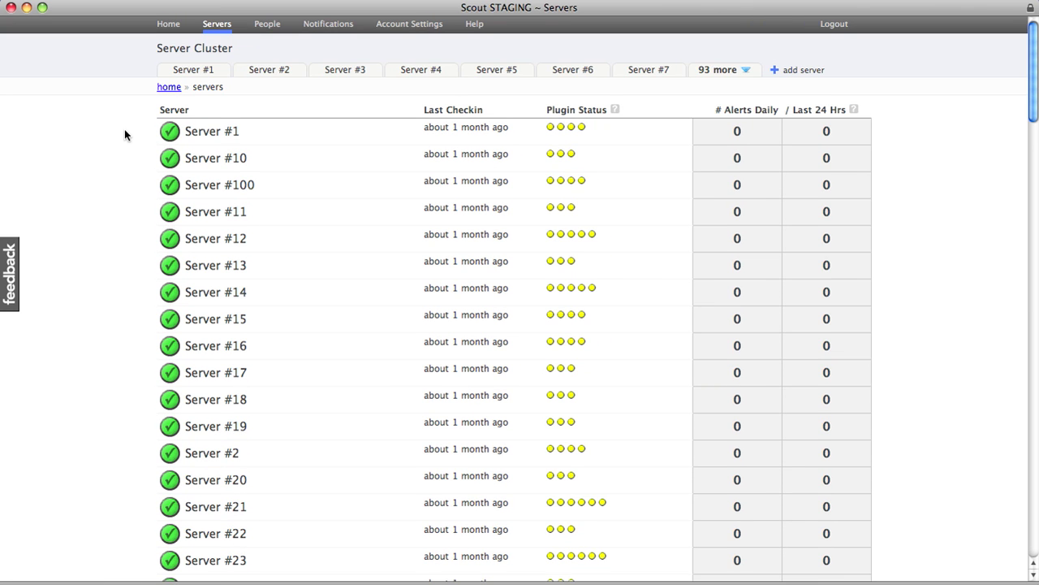
pyautogui.moveTo(125, 135); pyautogui.dragTo(240, 132)
pyautogui.click(210, 134)
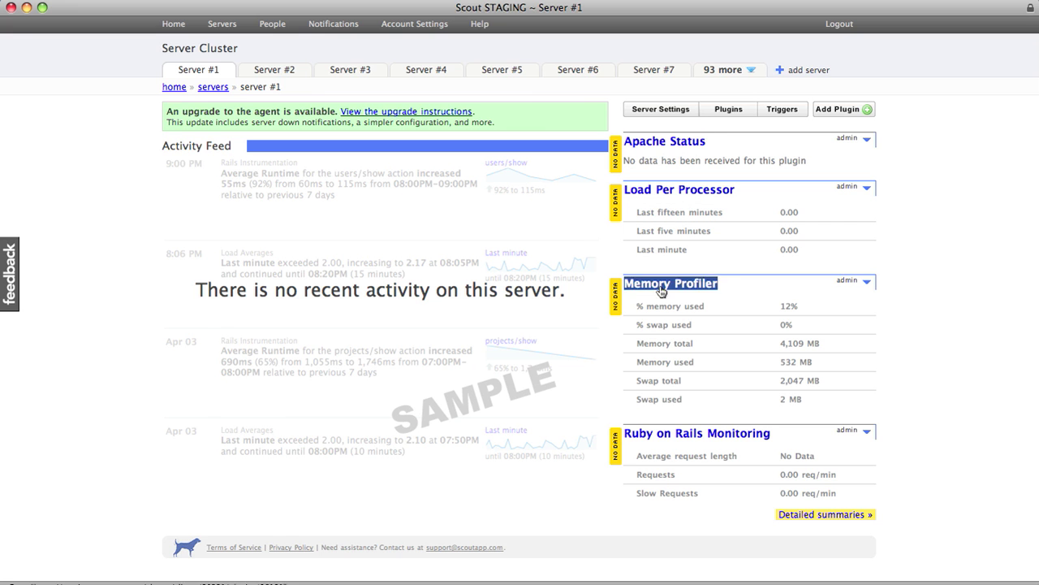
pyautogui.tripleClick(647, 436)
pyautogui.click(647, 438)
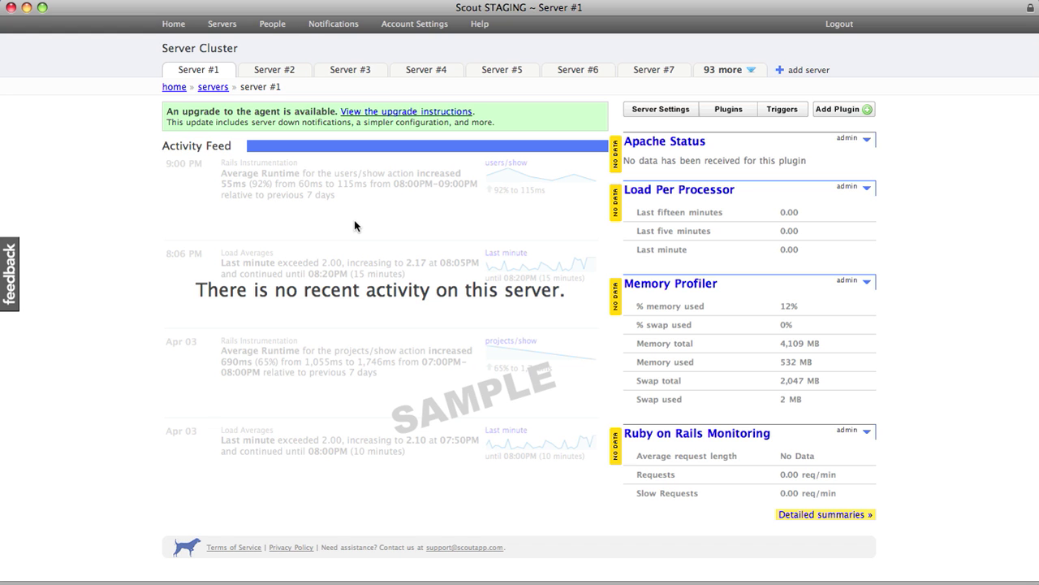
# - Install the Device Input/Output (iostat) plugin from the plugin directory on Server #1
pyautogui.click(843, 116)
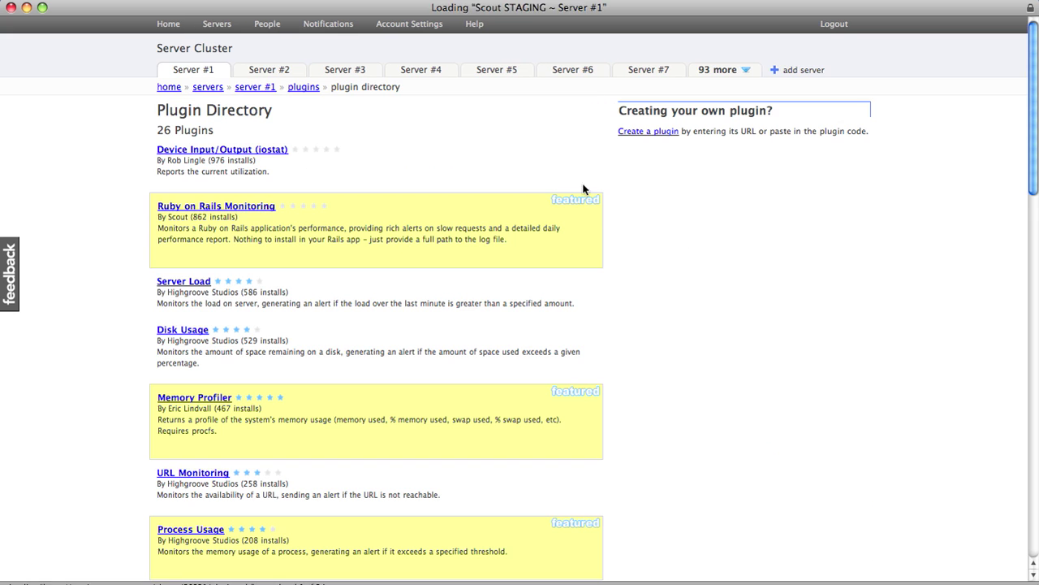
pyautogui.click(200, 152)
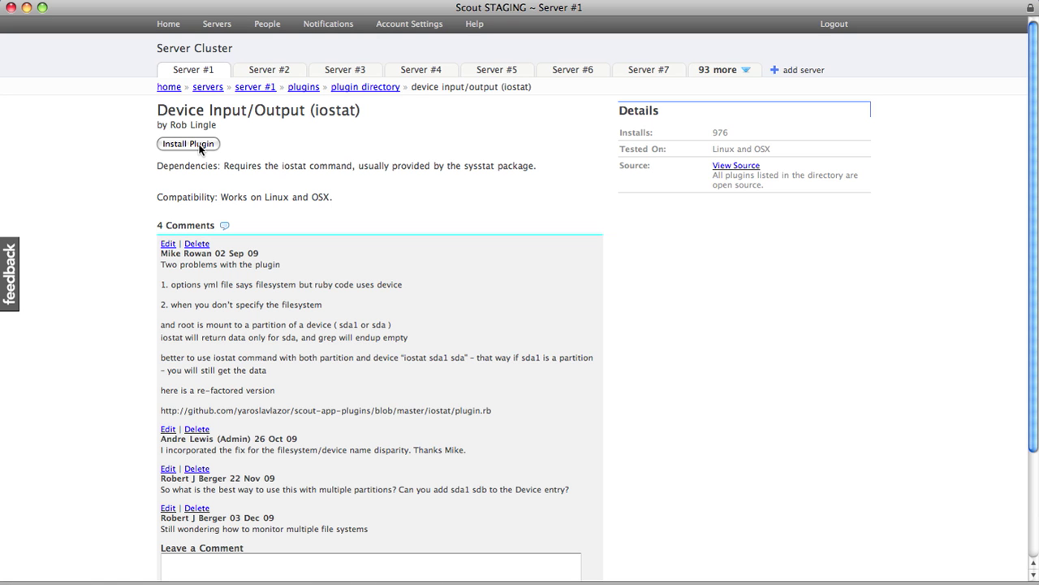
pyautogui.click(199, 146)
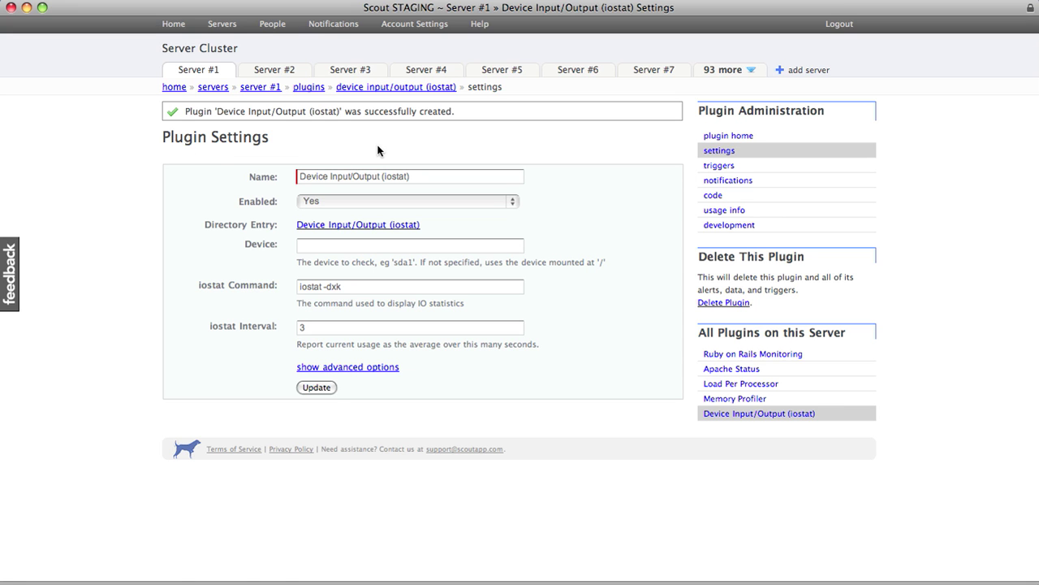
# - Review the info and the triggers of Server #1's Device Input/Output (iostat) plugin
pyautogui.click(376, 88)
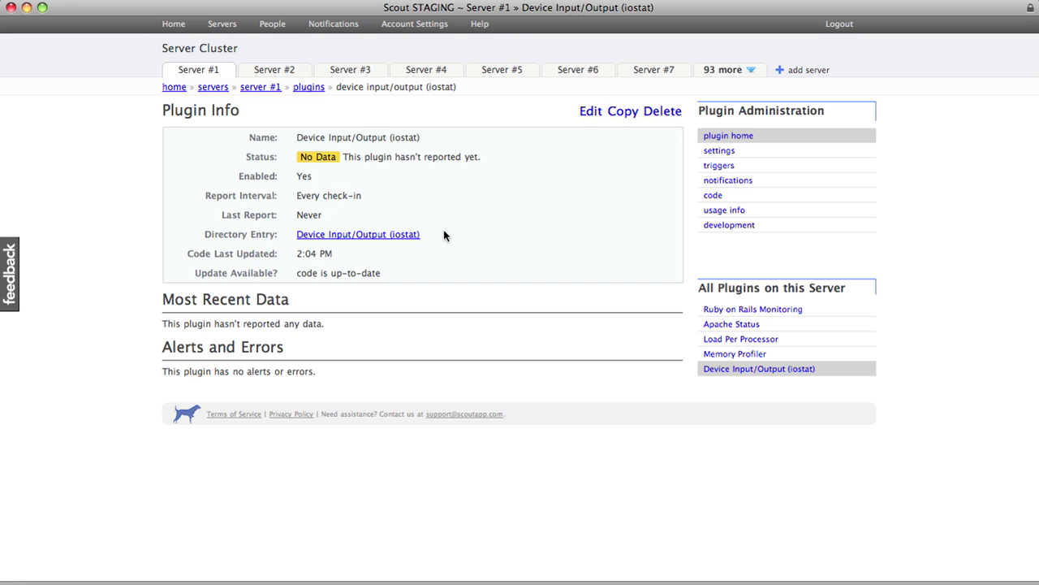
pyautogui.click(704, 167)
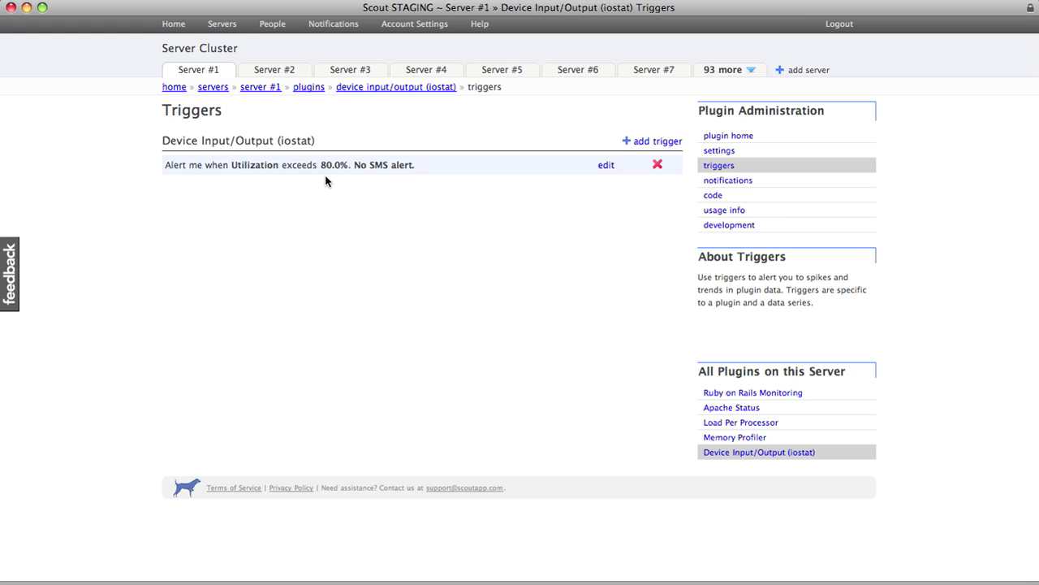
pyautogui.click(374, 87)
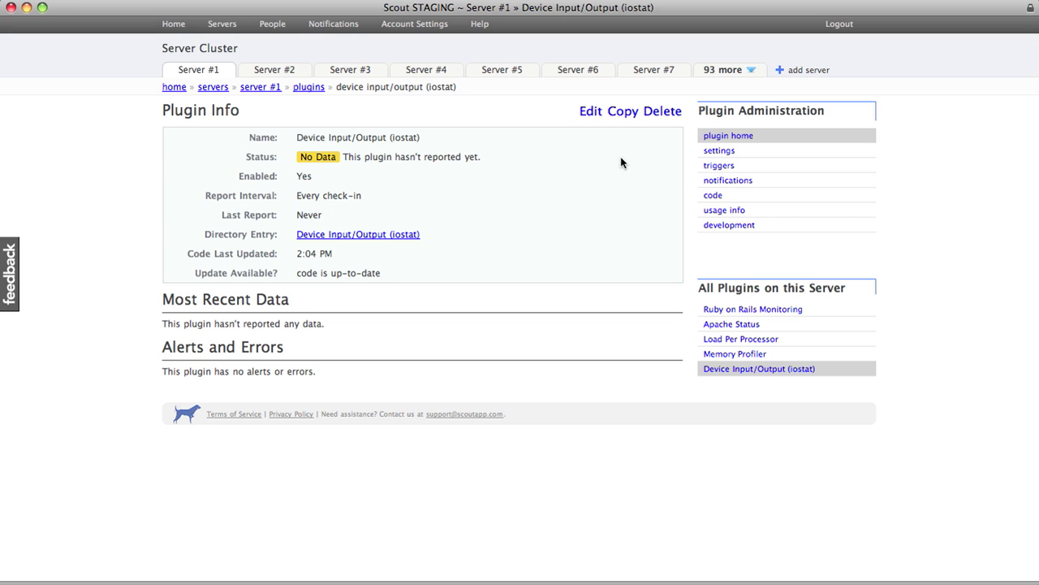
# - Copy Server #1's Device Input/Output (iostat) plugin as new installs onto all servers without the plugin
pyautogui.click(623, 112)
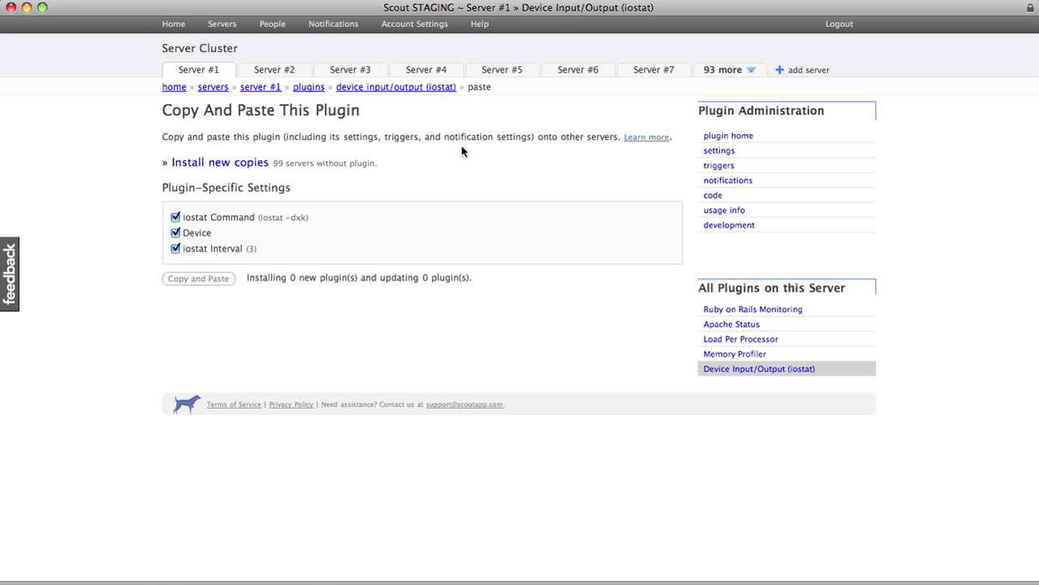
pyautogui.click(240, 171)
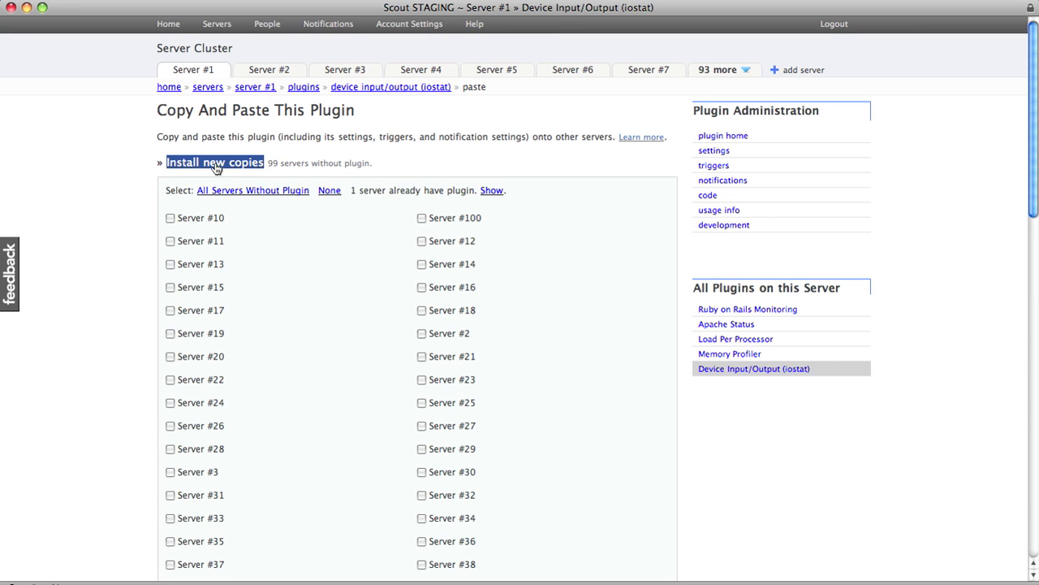
pyautogui.click(265, 193)
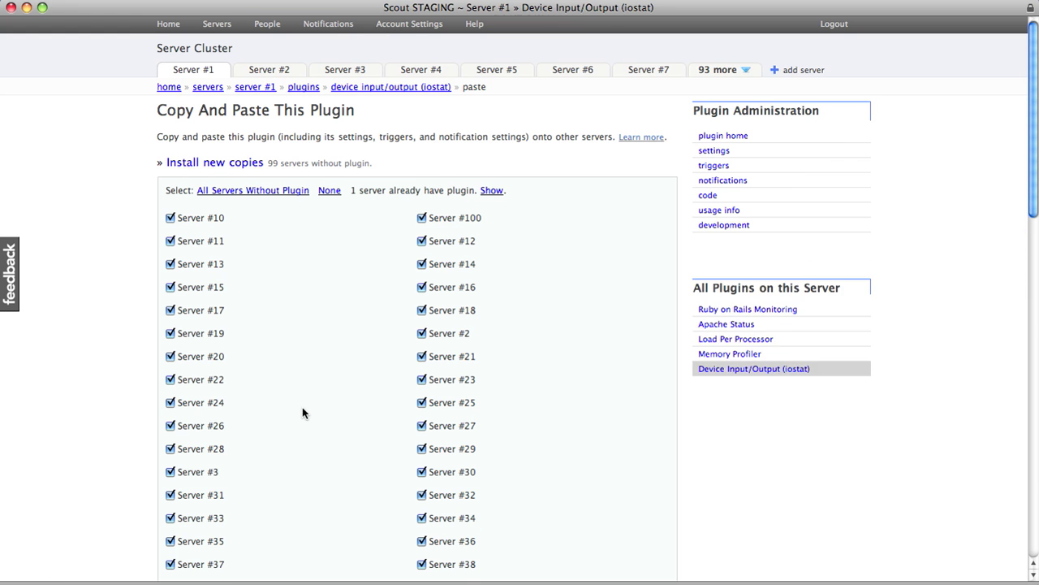
pyautogui.scroll(-20, 302, 411)
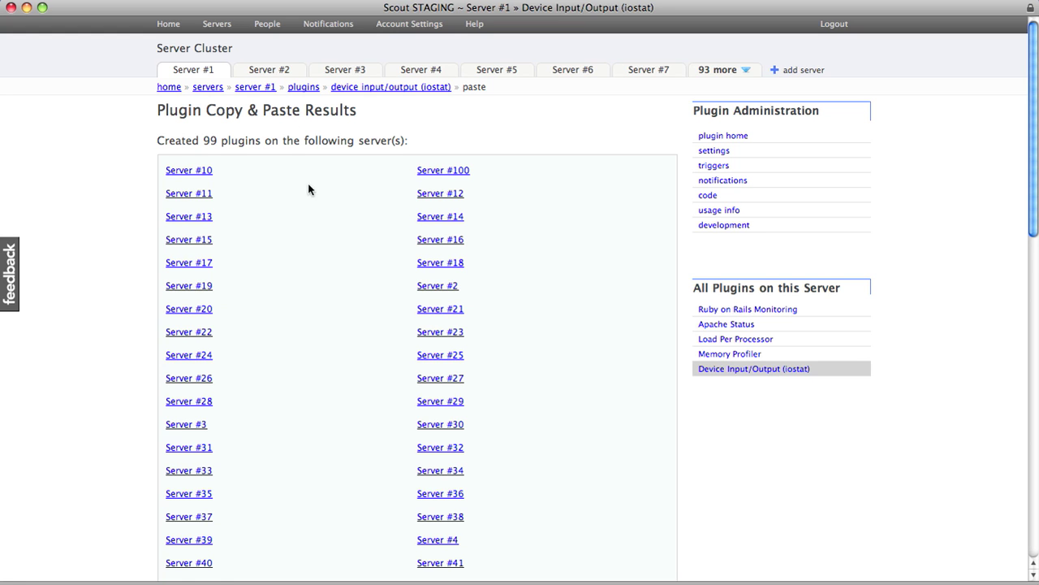
# - Check the copied Device Input/Output (iostat) plugin and its triggers on Server #3
pyautogui.click(356, 73)
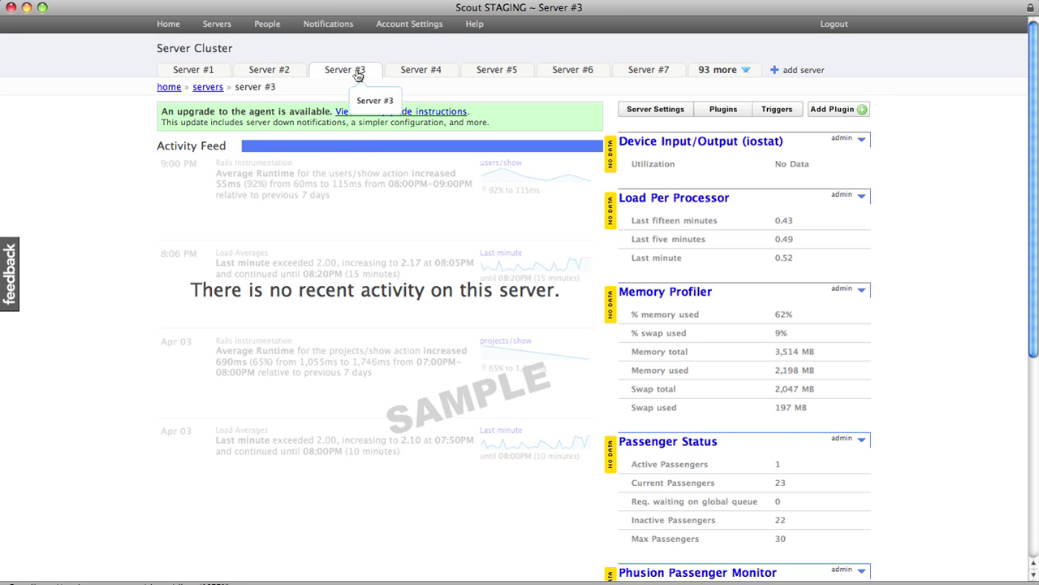
pyautogui.tripleClick(649, 142)
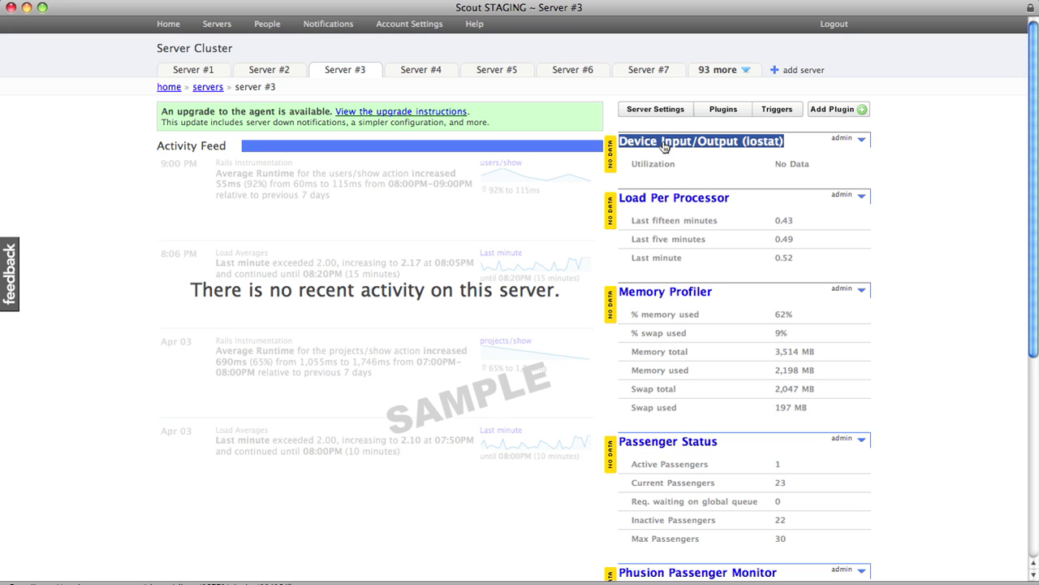
pyautogui.click(664, 144)
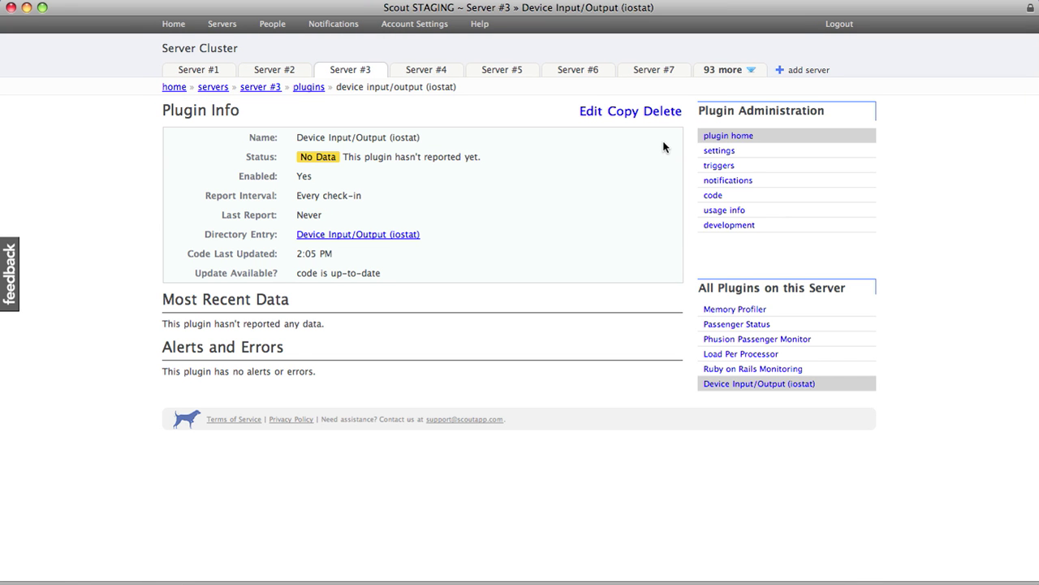
pyautogui.click(712, 166)
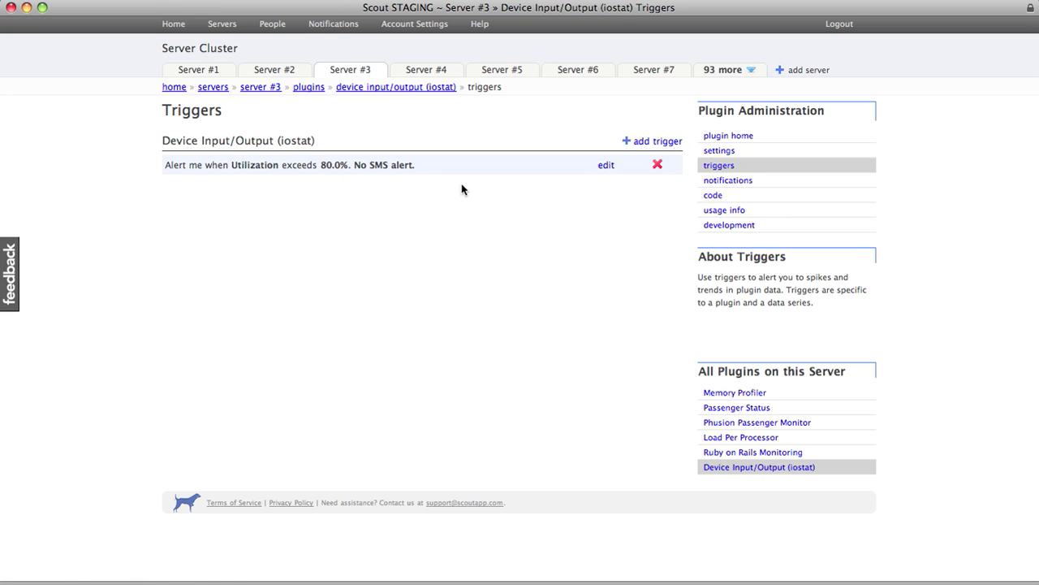
# - Set the SMS Max Value of Server #3's Utilization trigger to 90% and save the trigger
pyautogui.click(606, 166)
pyautogui.click(294, 273)
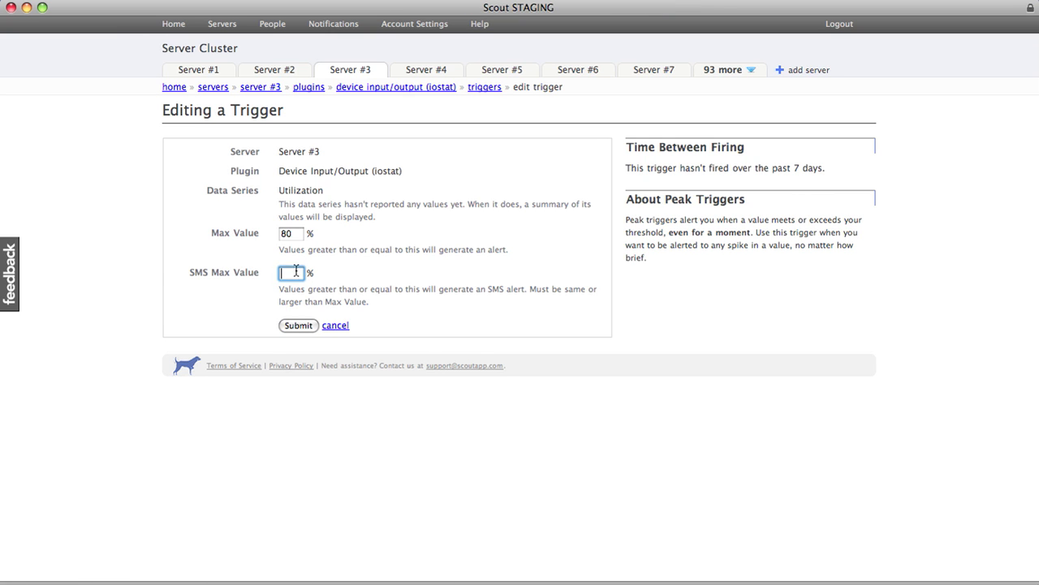
pyautogui.write('90')
pyautogui.click(292, 326)
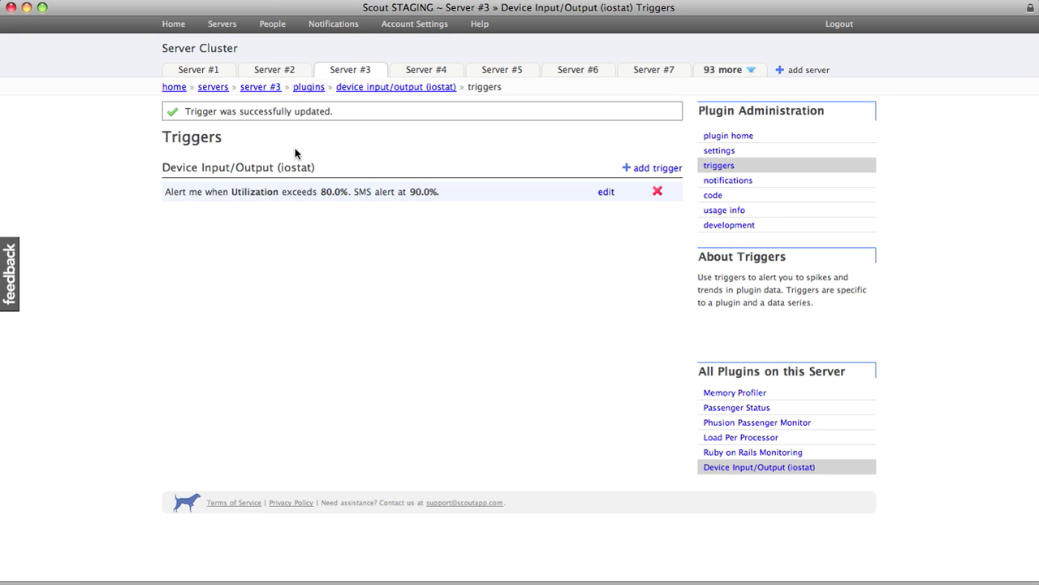
# - Copy Server #3's Device Input/Output (iostat) plugin onto all existing installs of the plugin to update them
pyautogui.click(364, 87)
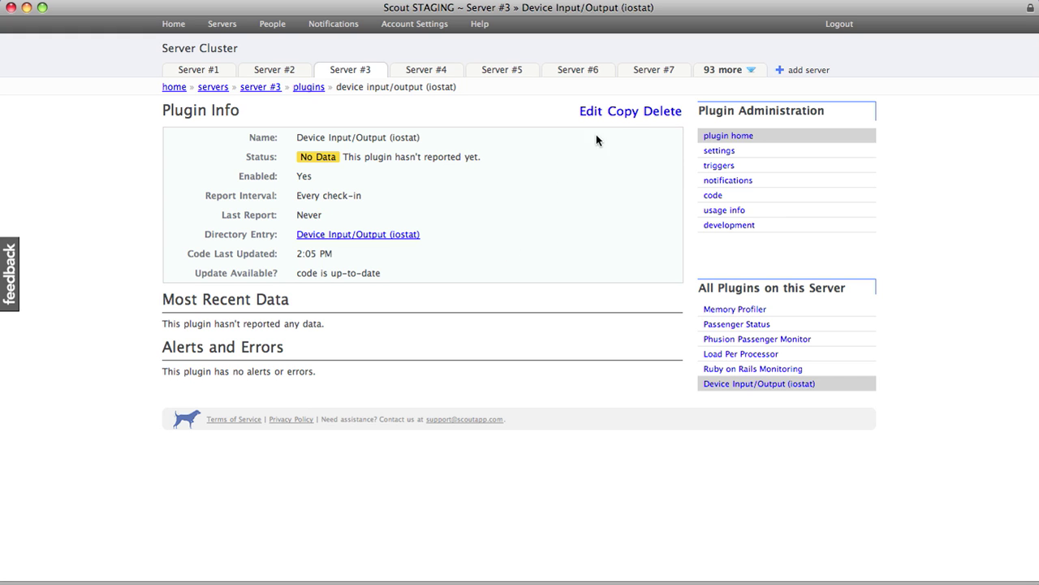
pyautogui.click(623, 115)
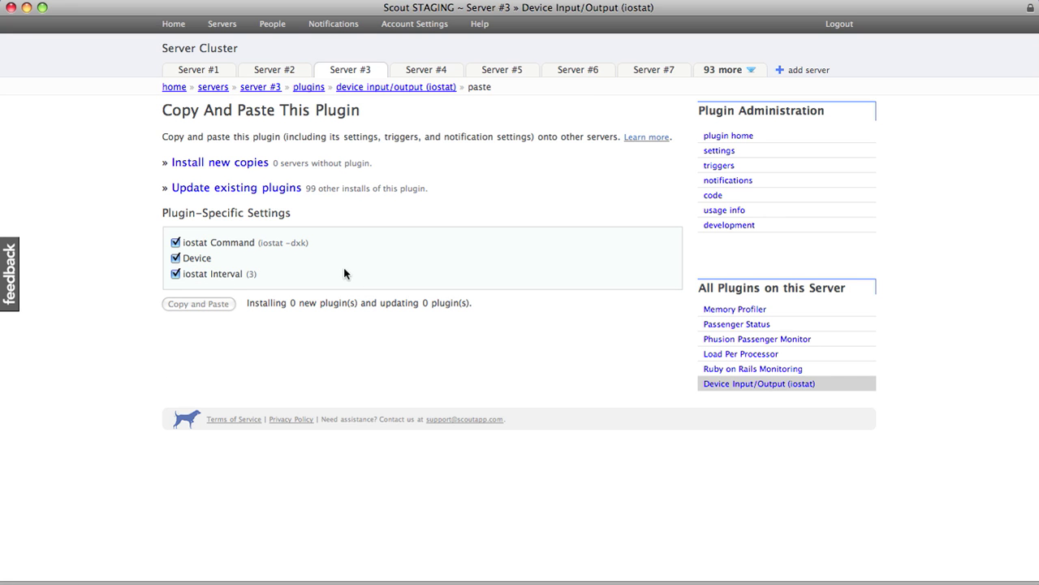
pyautogui.click(264, 195)
pyautogui.click(264, 195)
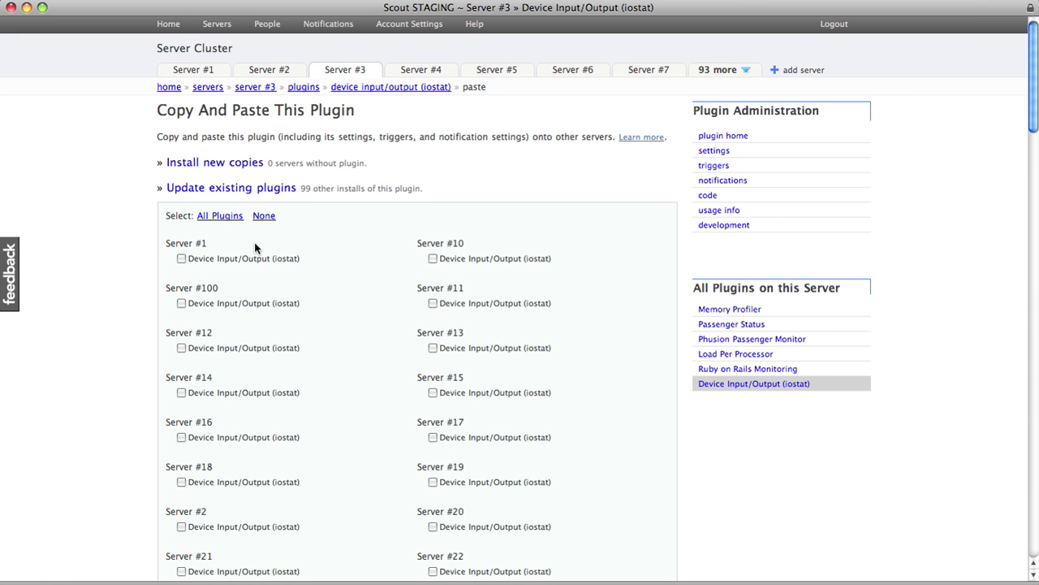
pyautogui.click(229, 217)
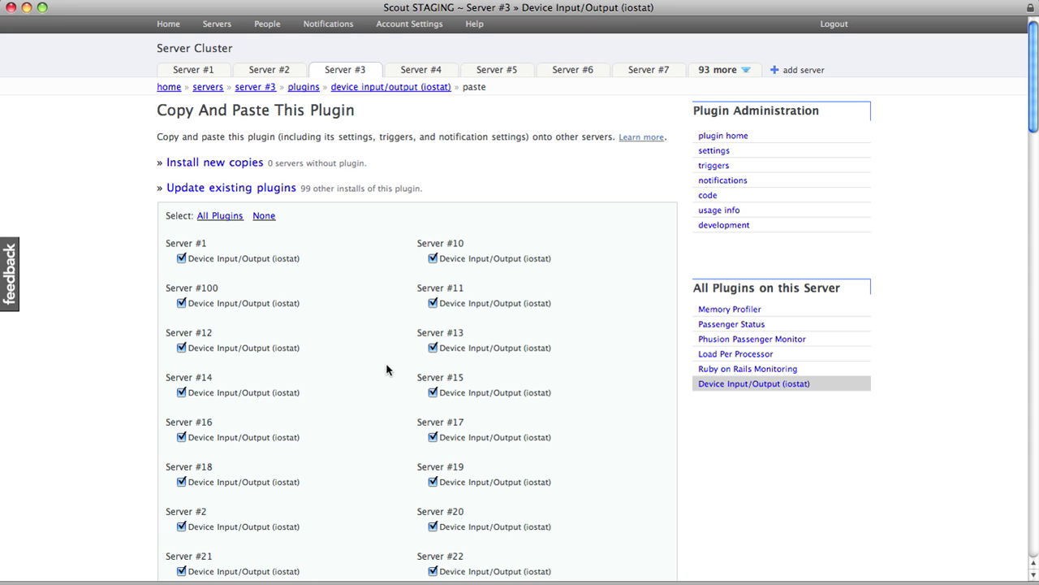
pyautogui.scroll(-20, 386, 369)
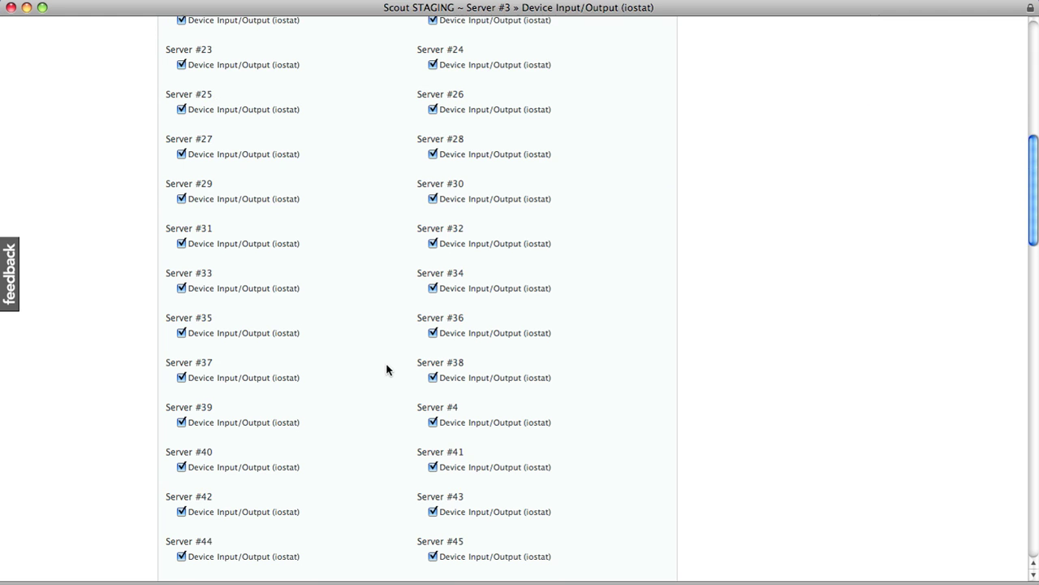
pyautogui.click(177, 528)
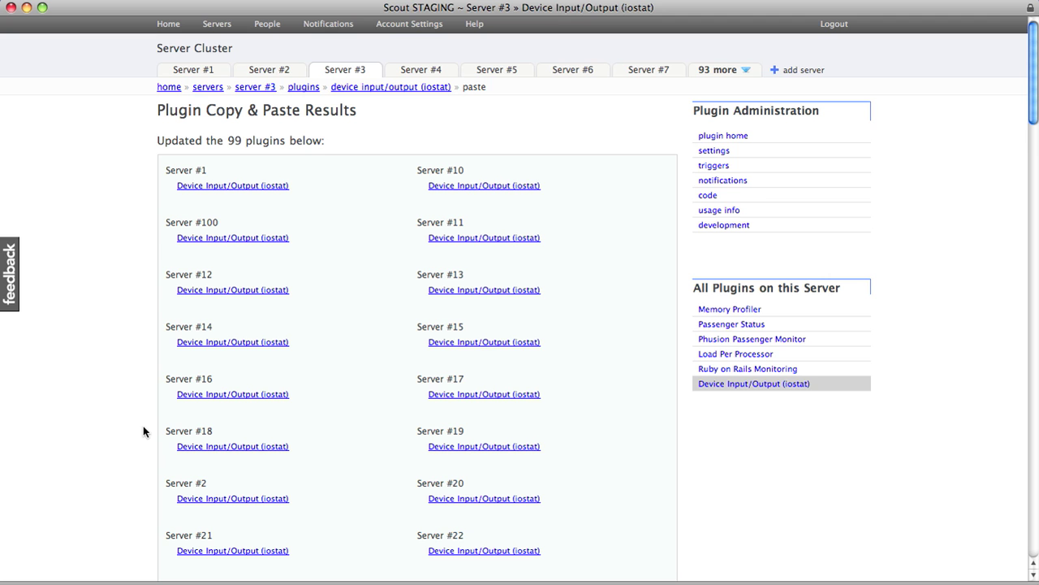
# - Check the triggers of the Device Input/Output (iostat) plugin on Server #5
pyautogui.click(498, 73)
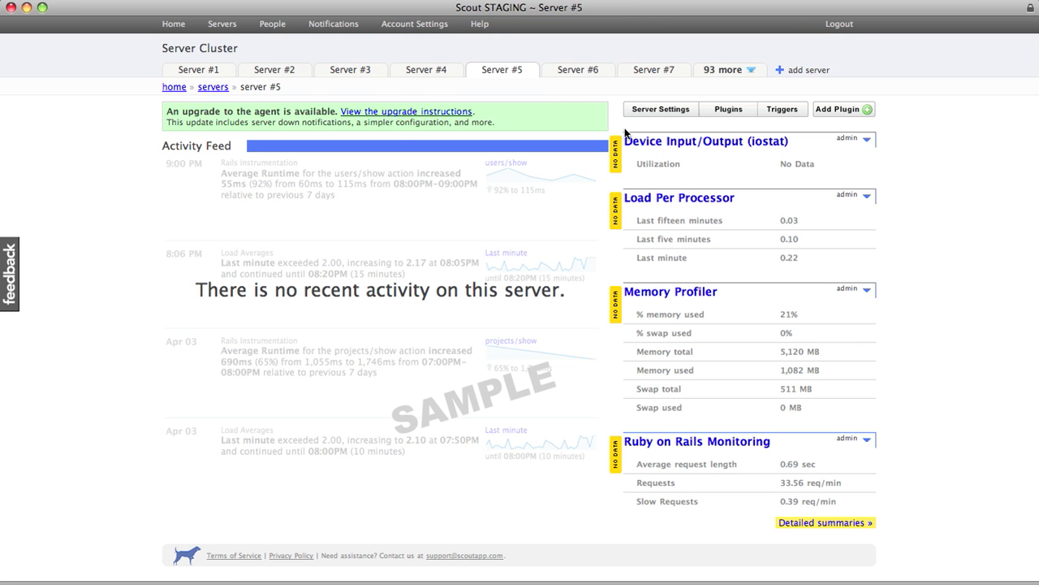
pyautogui.tripleClick(649, 142)
pyautogui.click(649, 142)
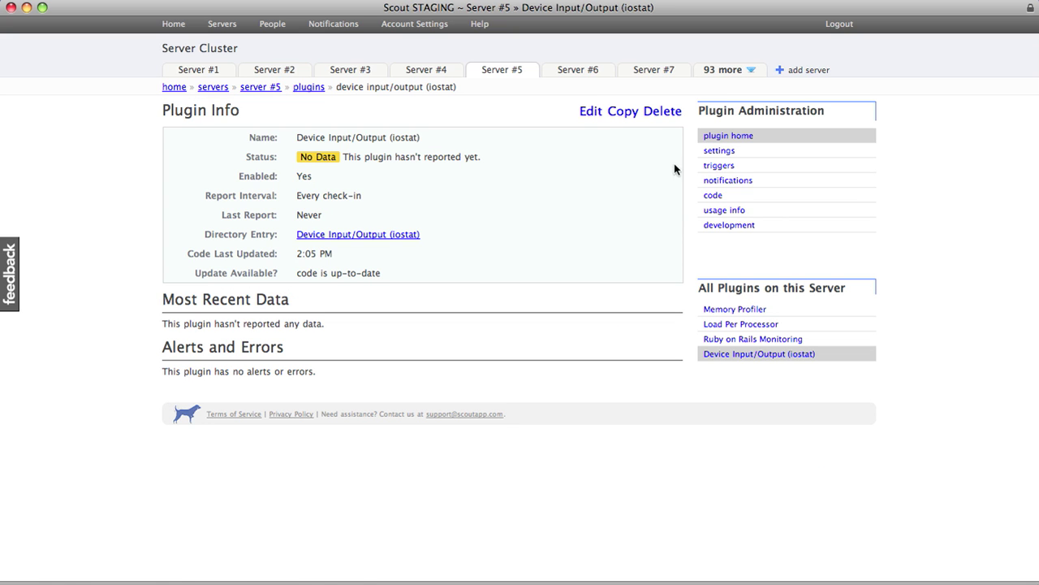
pyautogui.click(715, 166)
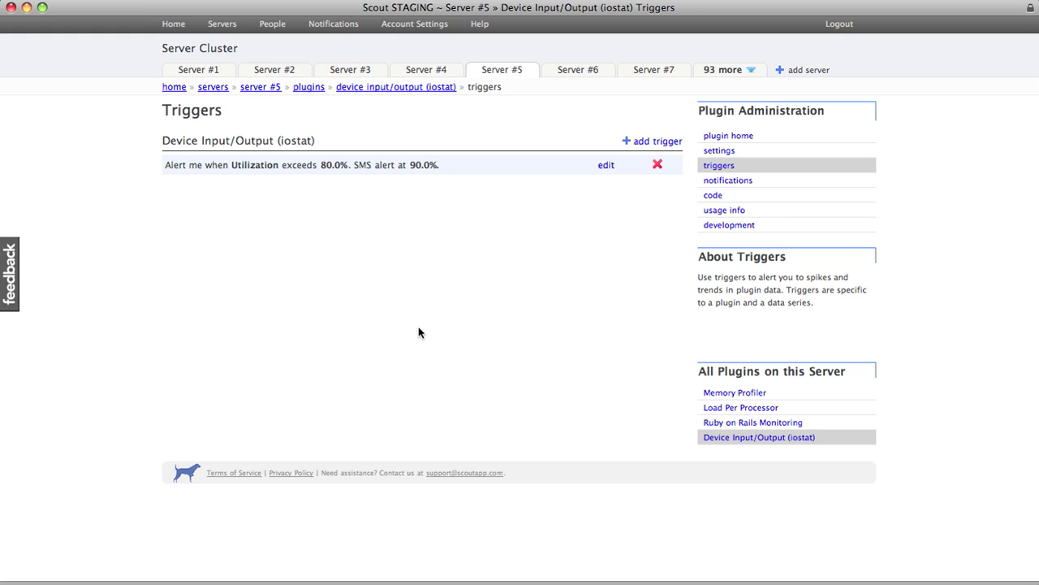
# - Delete the Device Input/Output (iostat) plugin from all servers, starting from Server #5's install and selecting every other install
pyautogui.click(405, 87)
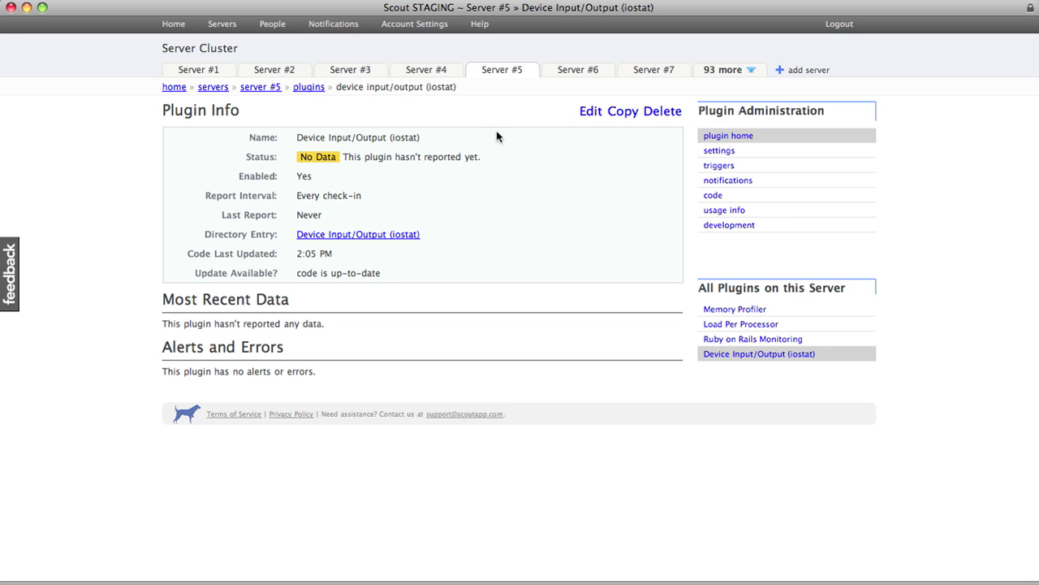
pyautogui.click(663, 112)
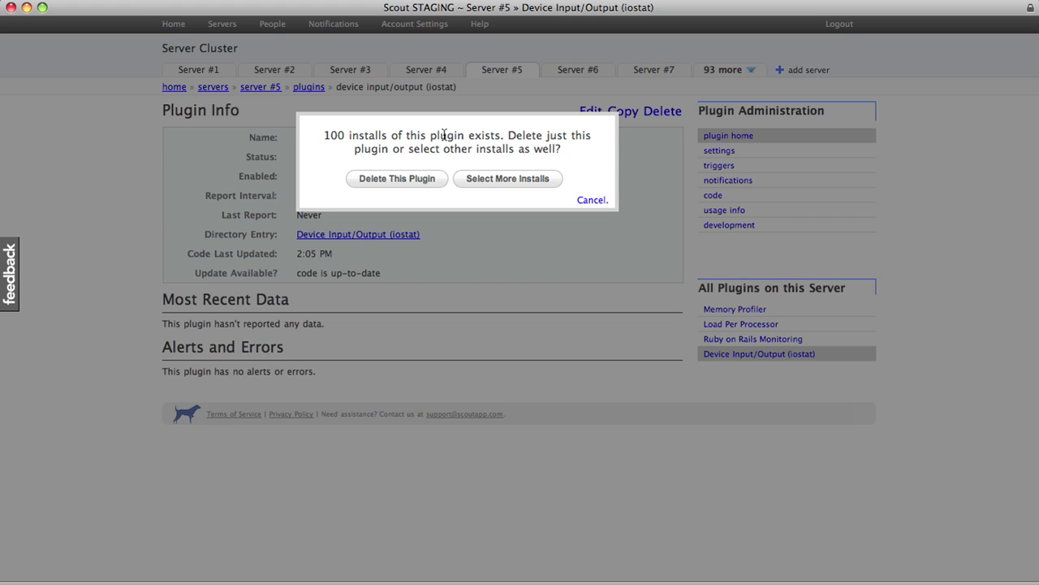
pyautogui.click(489, 180)
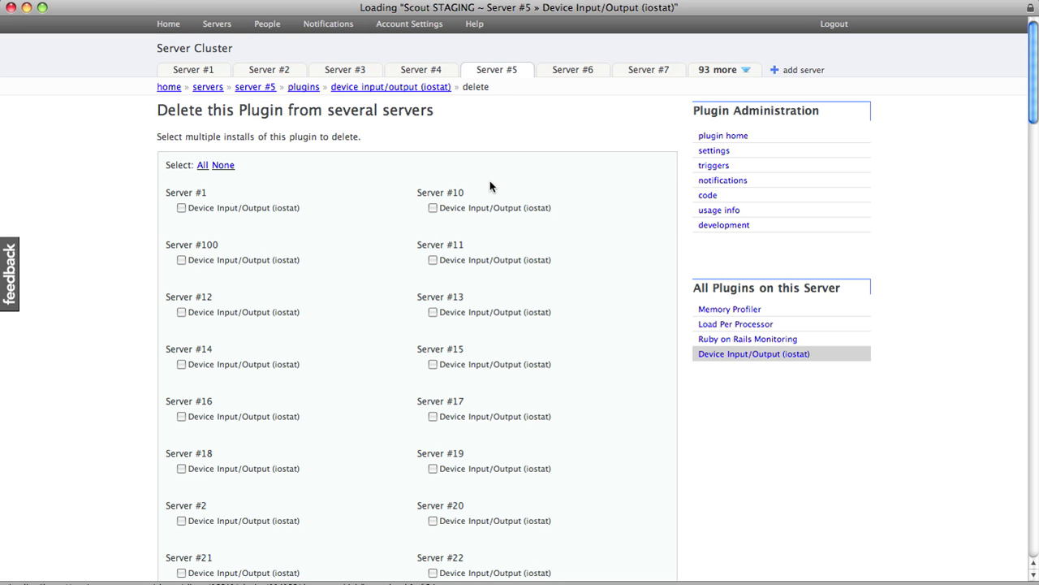
pyautogui.click(203, 166)
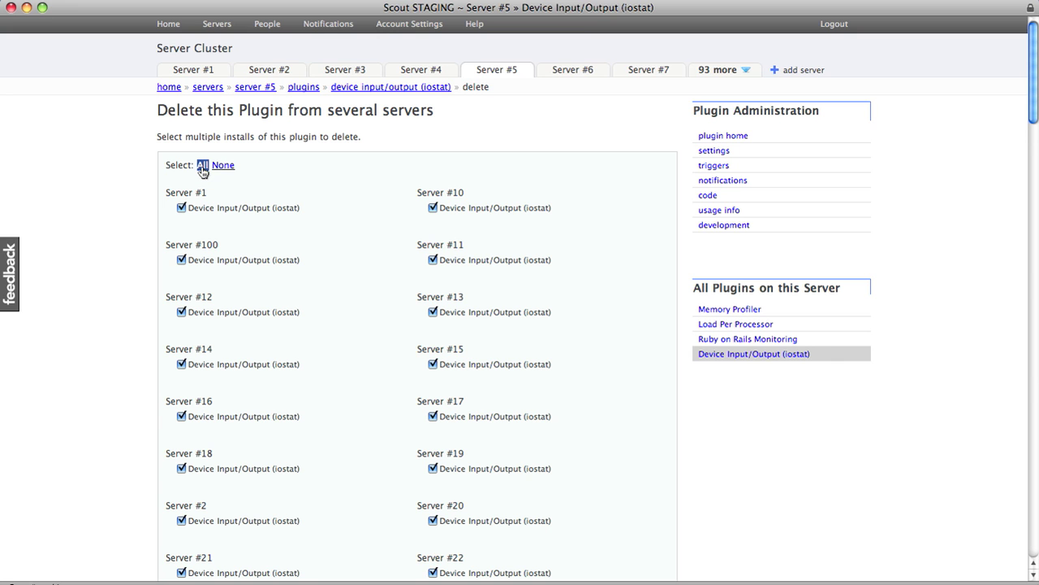
pyautogui.scroll(-15, 234, 361)
pyautogui.scroll(-10, 185, 424)
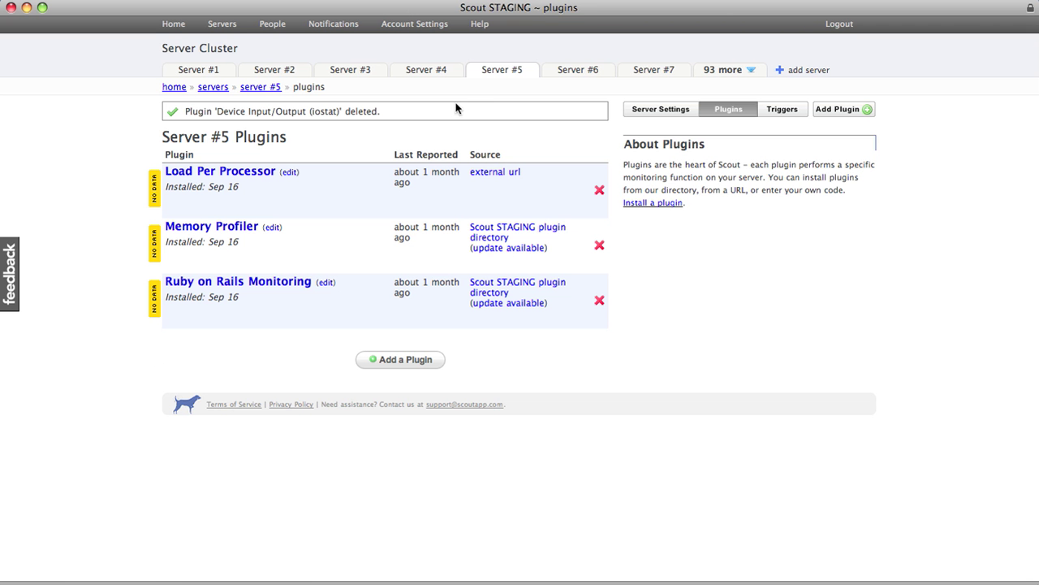
# - Look through Server #4's plugin list to check whether Device Input/Output (iostat) is still installed
pyautogui.click(428, 72)
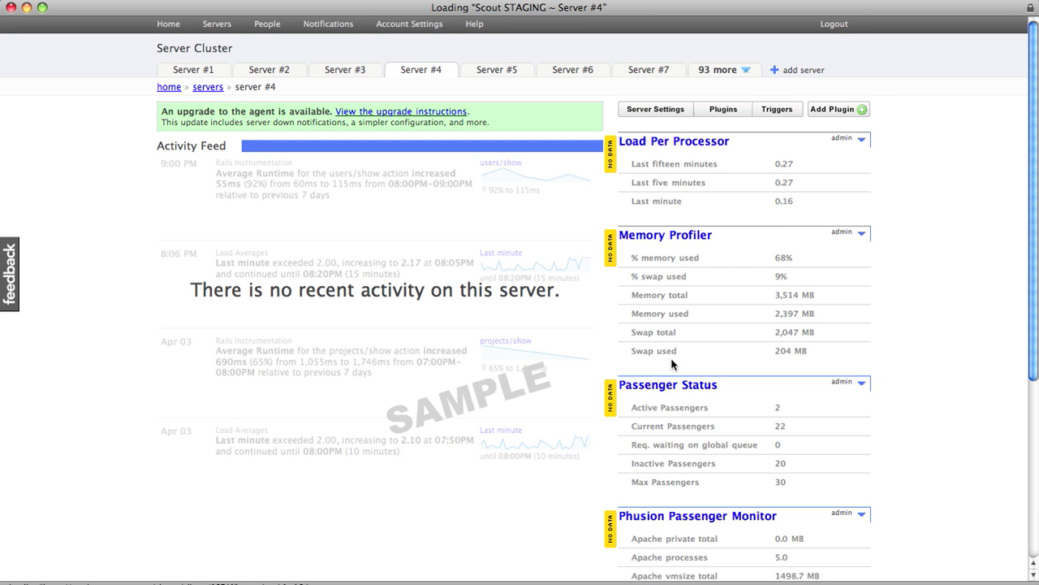
pyautogui.scroll(-5, 677, 206)
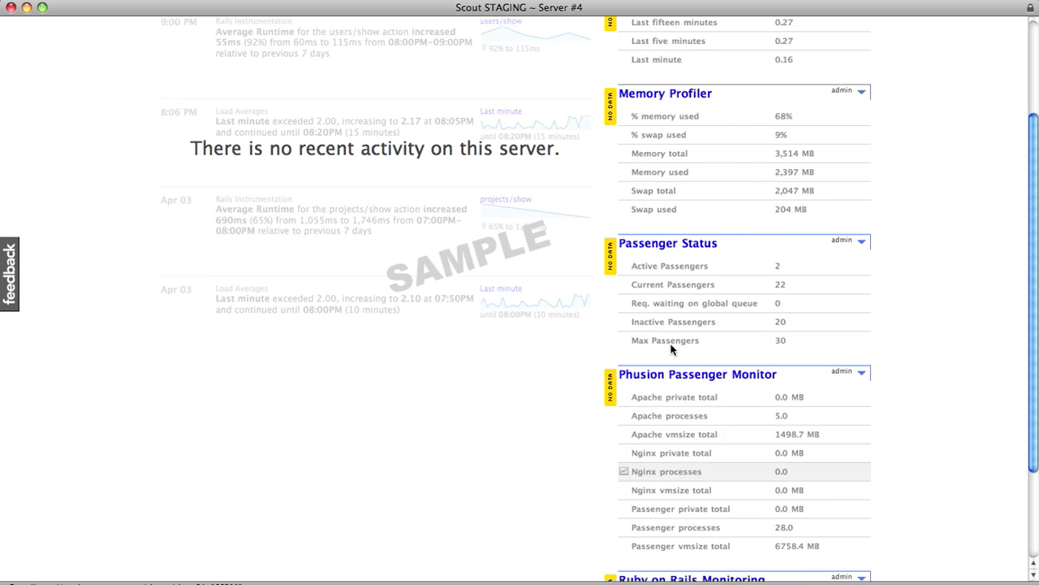
pyautogui.scroll(5, 673, 348)
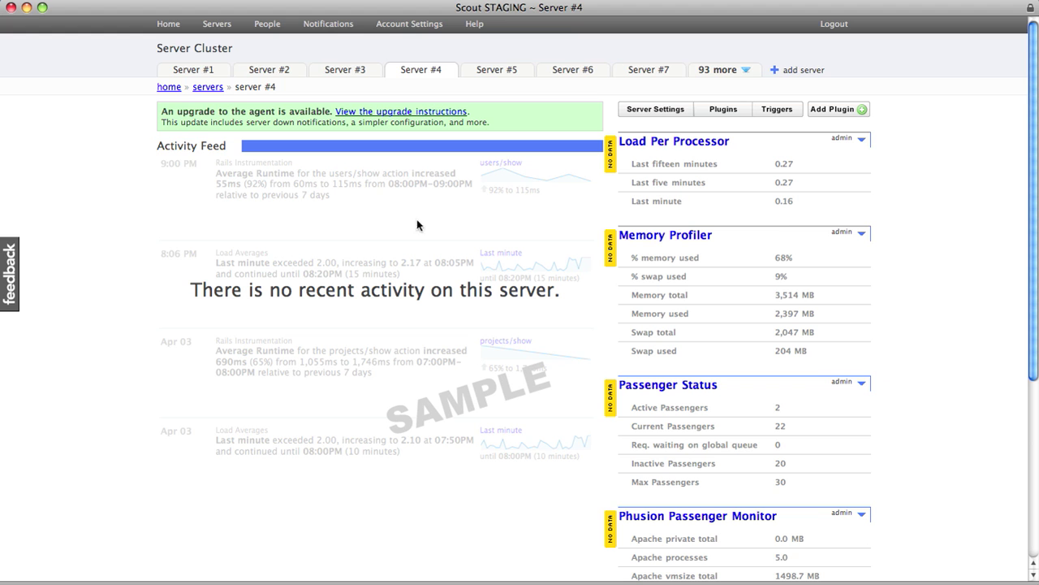